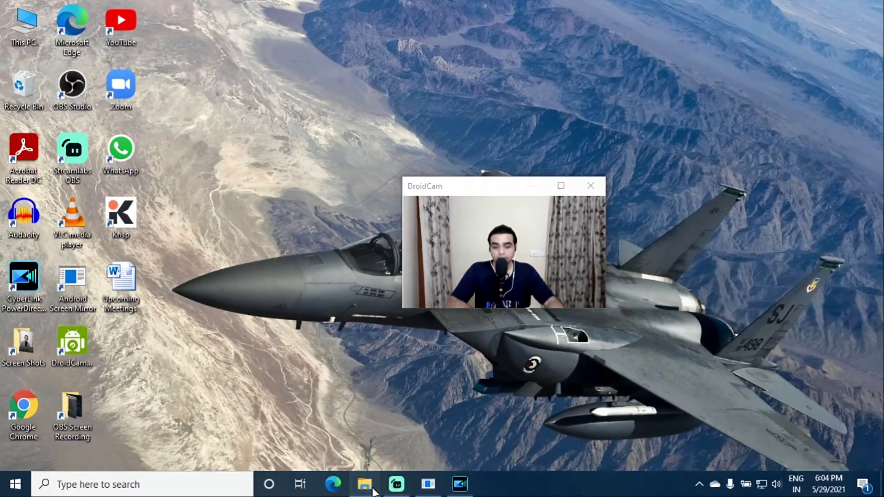
Import the video file named "." from the OBS Screen Recording folder into the PowerDirector media library
click(365, 485)
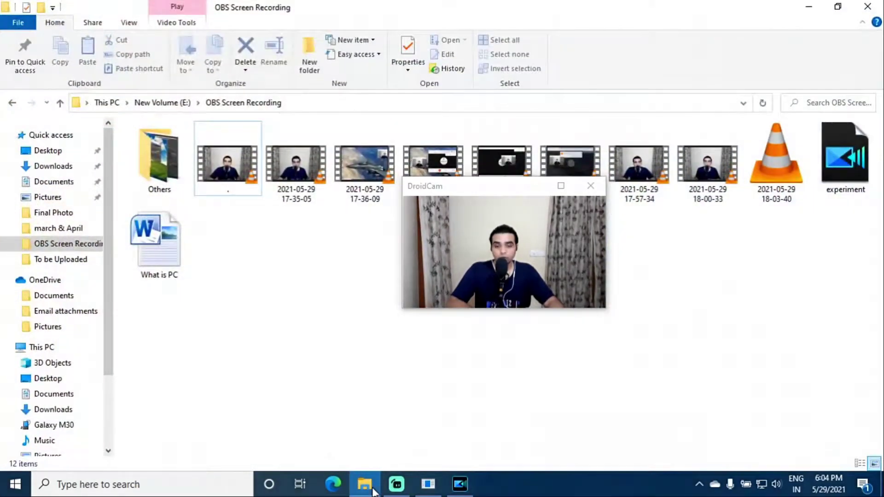
drag(494, 191, 382, 172)
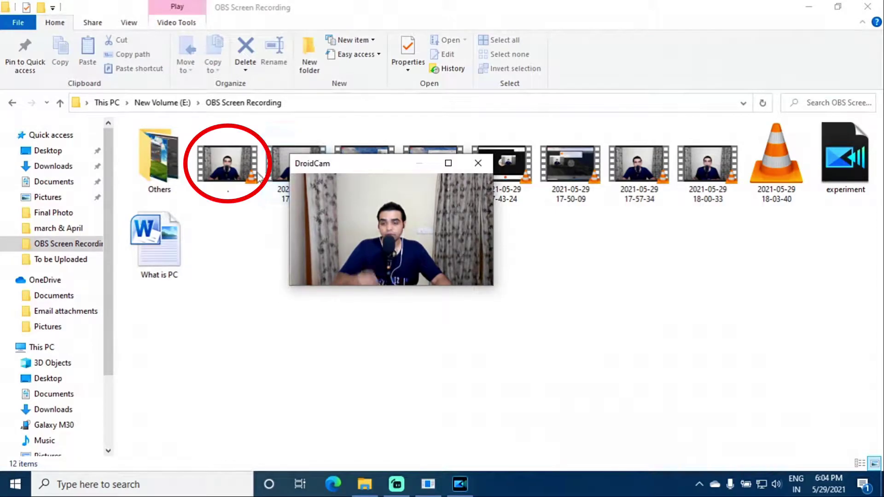
drag(219, 161, 108, 92)
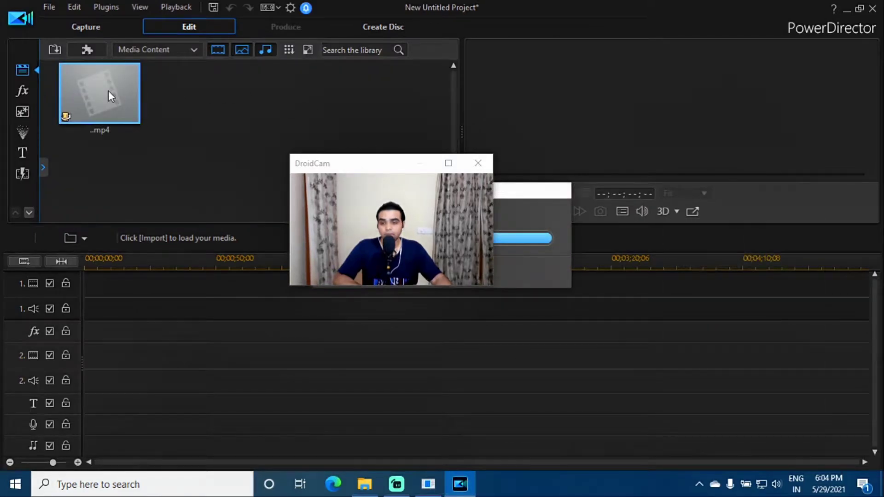
Place the imported video at the start of video track 1
drag(371, 168, 303, 89)
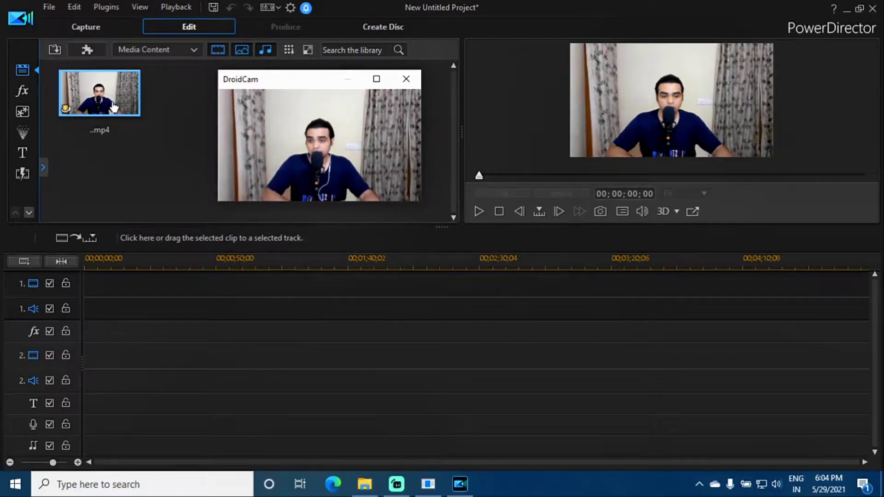
drag(114, 107, 67, 309)
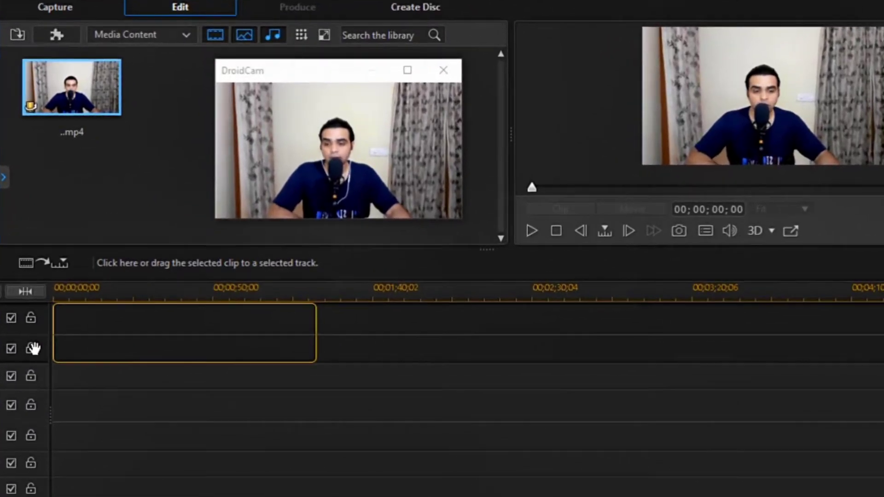
drag(33, 348, 37, 350)
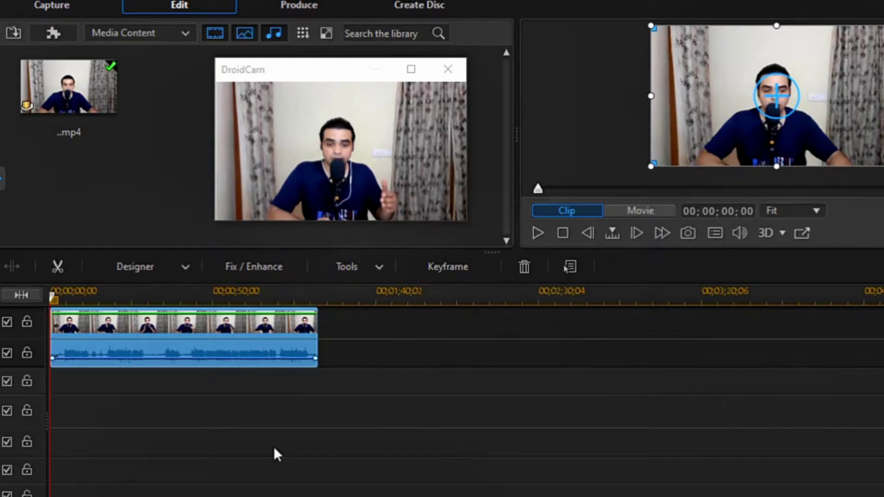
Split the clip on track 1 at 00;00;11;17 and move its second part to start at about 00;00;18;21
drag(325, 70, 152, 156)
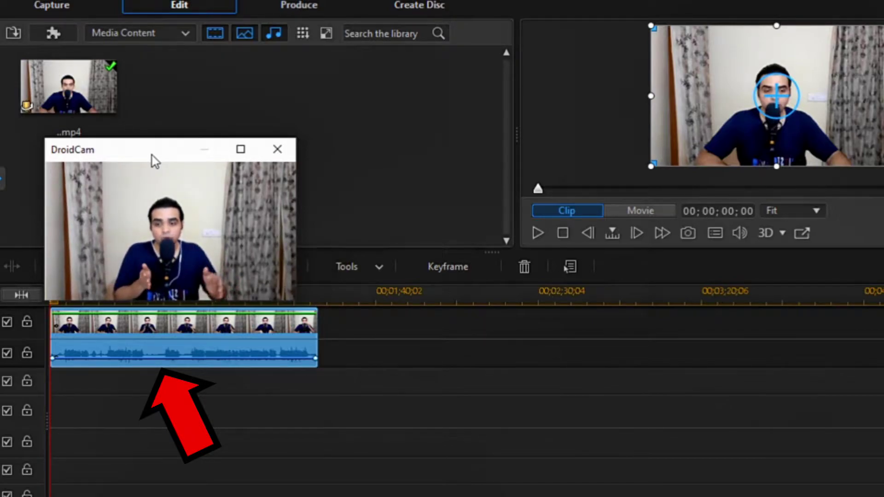
drag(157, 150, 156, 92)
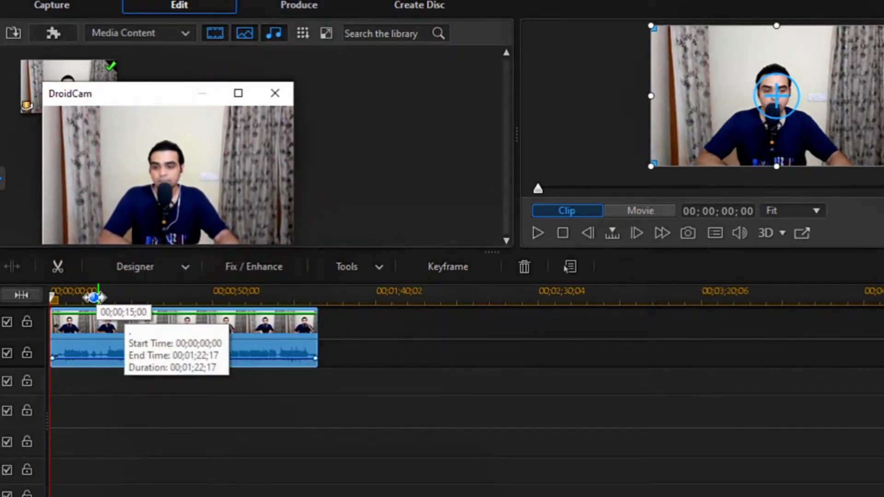
click(57, 297)
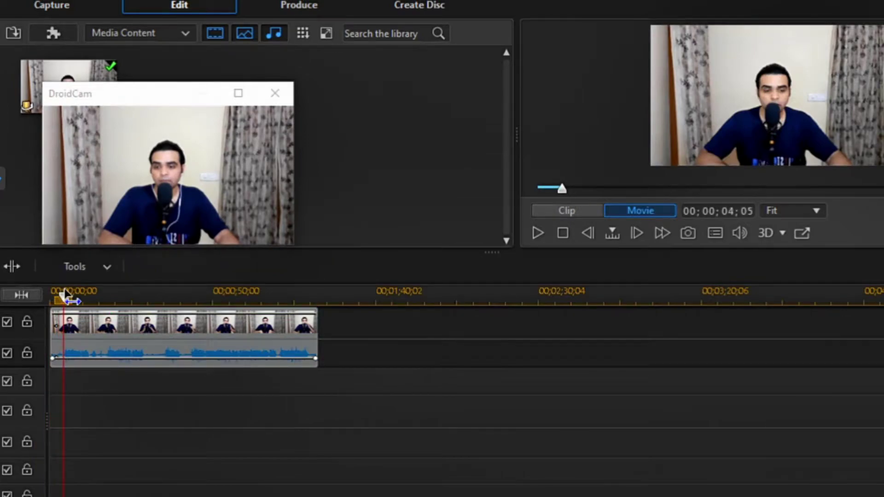
click(244, 322)
click(538, 233)
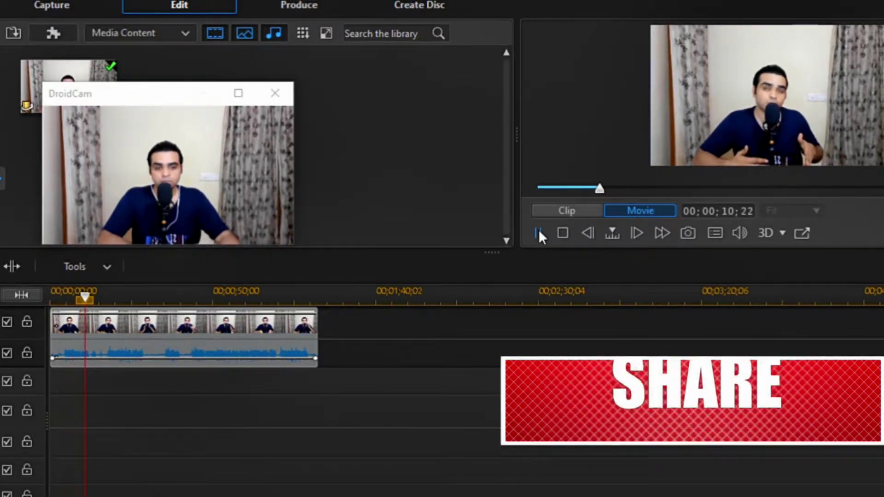
click(538, 231)
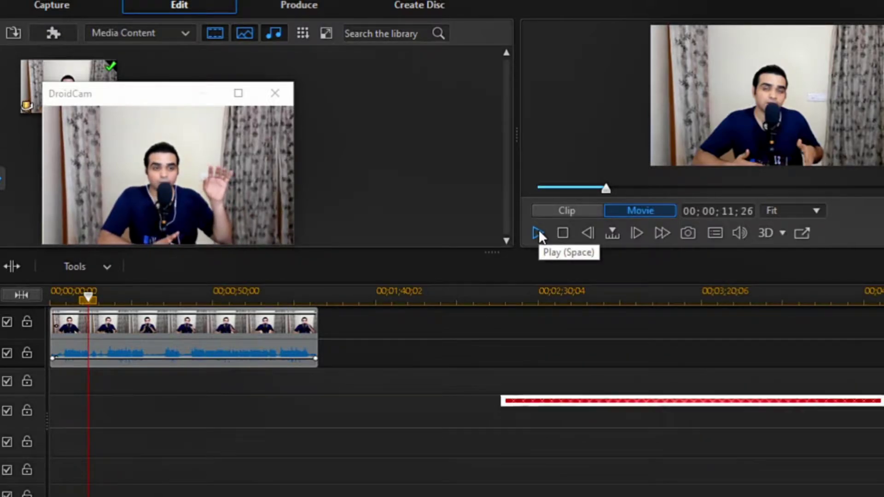
click(538, 231)
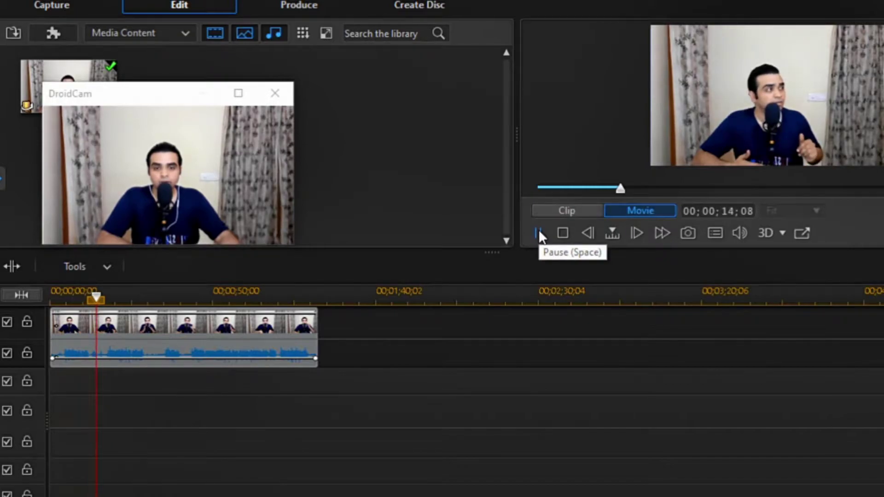
click(539, 231)
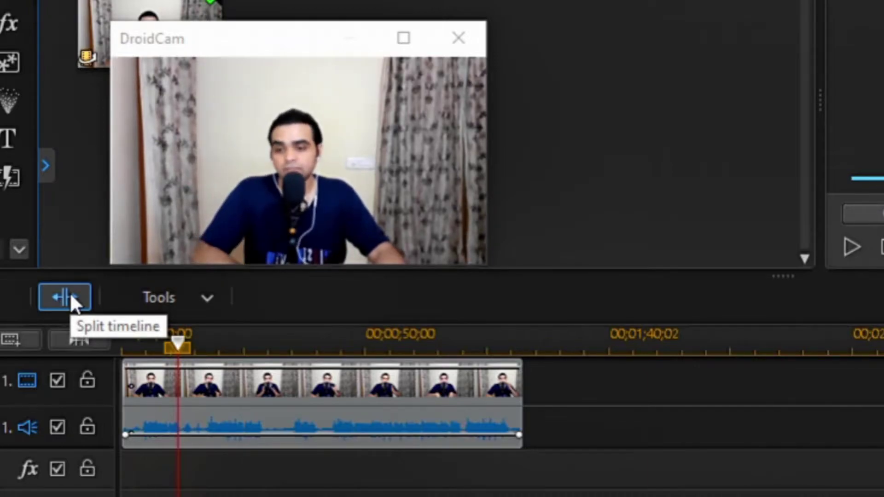
click(70, 295)
drag(261, 393, 297, 396)
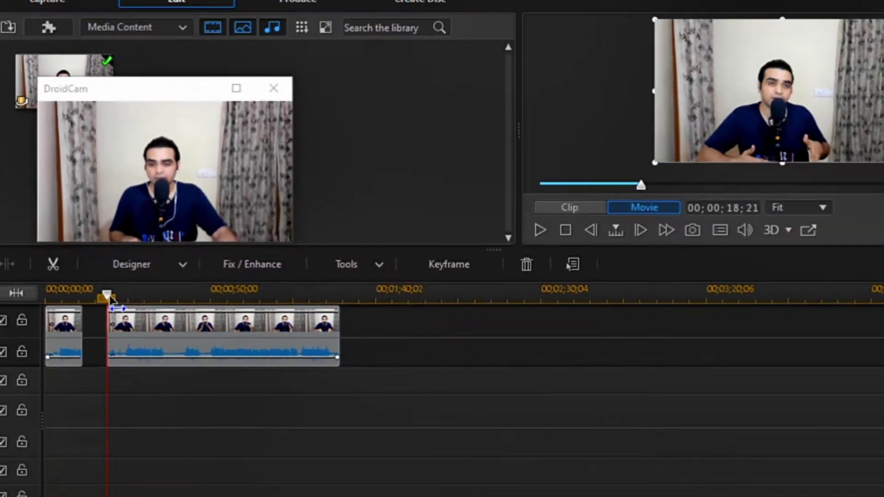
drag(213, 341, 239, 349)
Play the second part to locate the end of the unwanted passage and split it at 00;00;25;03
drag(123, 296, 128, 295)
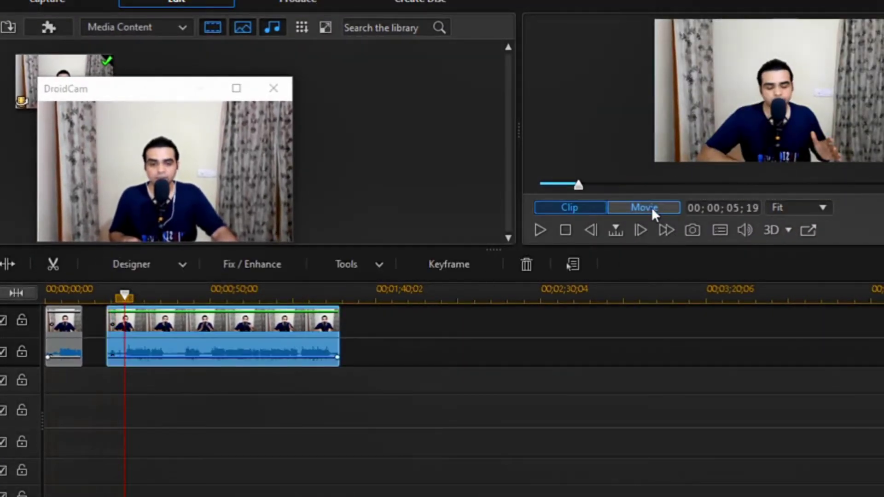
click(540, 229)
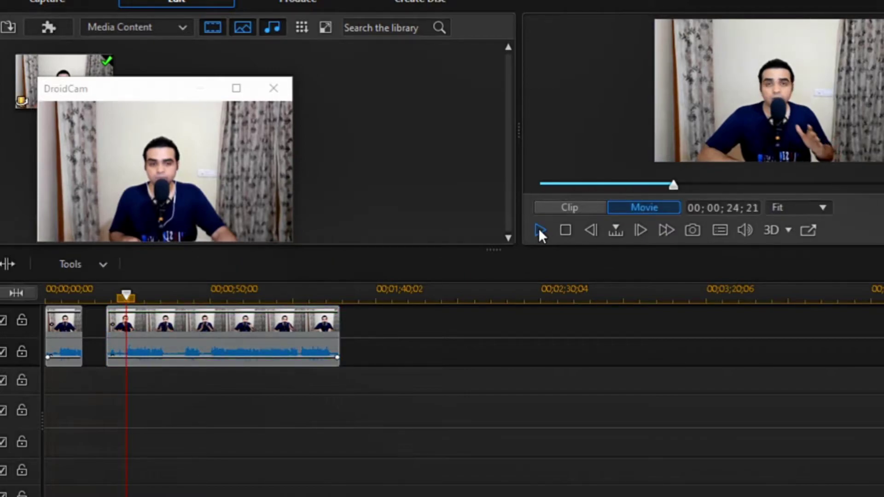
click(540, 230)
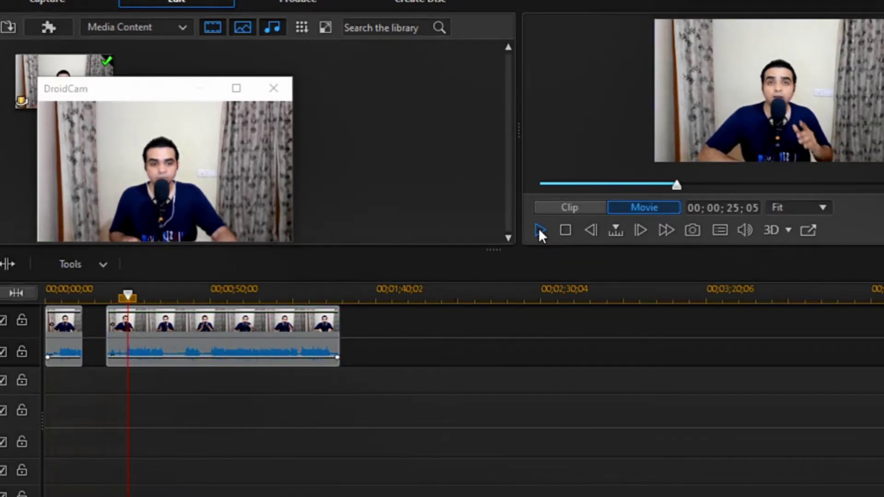
click(540, 229)
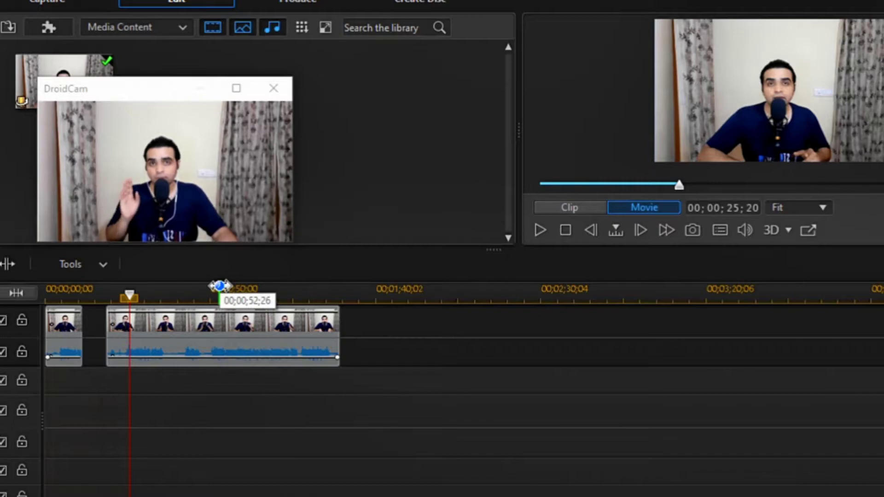
drag(128, 297, 126, 297)
click(539, 230)
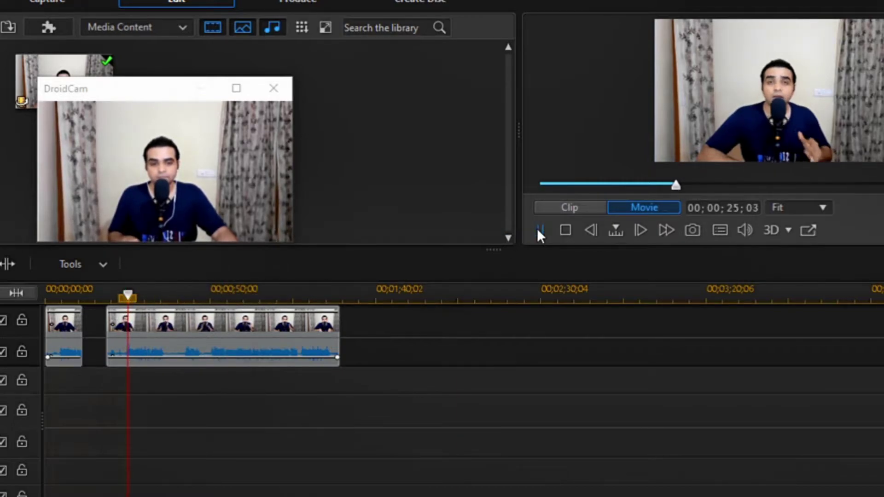
click(540, 230)
click(14, 264)
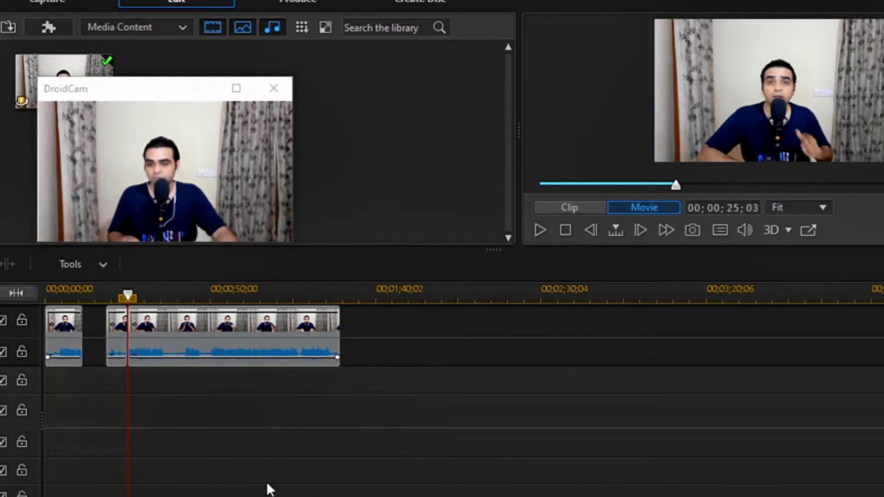
Remove the short segment between the first clip and the long remaining clip, using the Remove and Fill Gap option
click(110, 331)
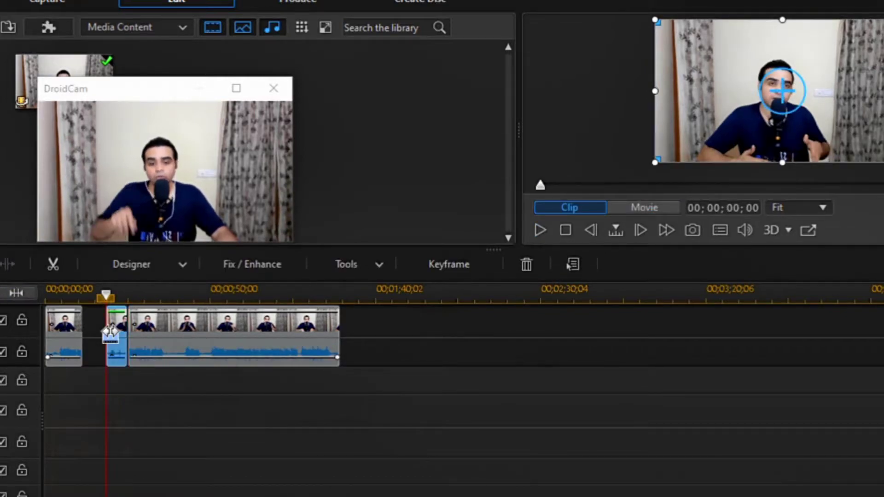
key(Delete)
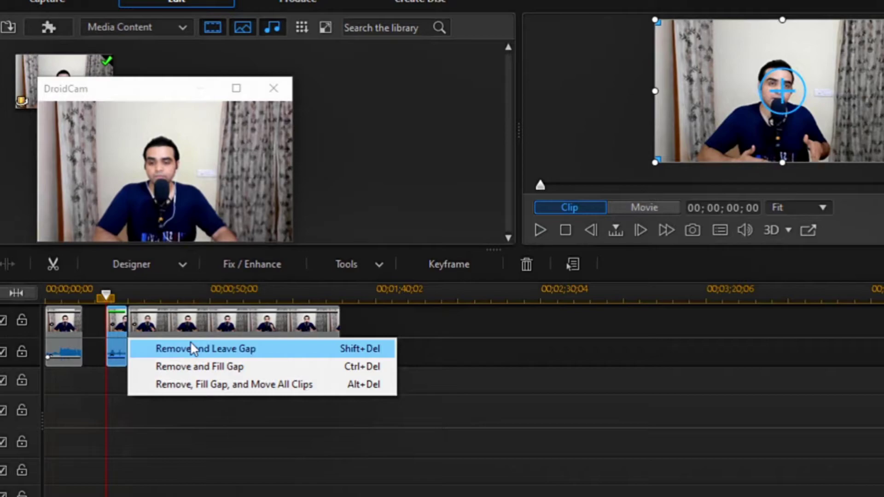
click(203, 369)
Move the remaining long clip so that it directly follows the first clip on track 1
click(198, 327)
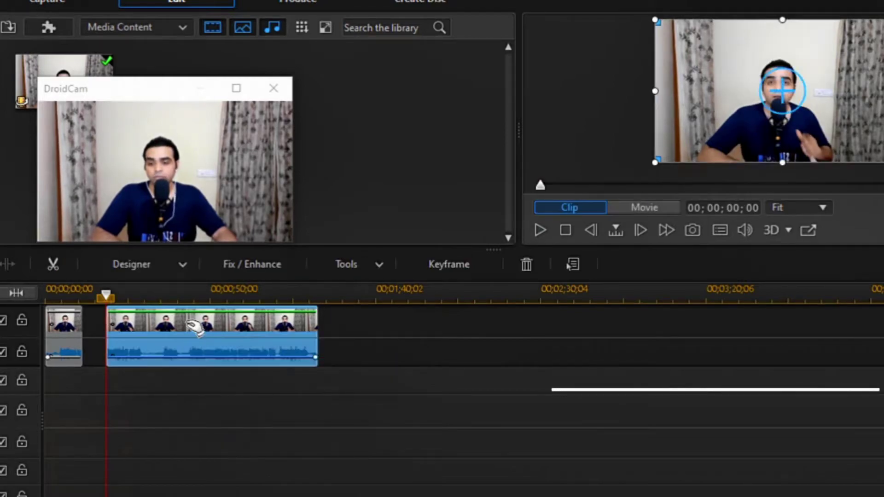
mouse_move(173, 328)
mouse_down()
mouse_move(154, 328)
mouse_move(173, 328)
mouse_up()
drag(106, 297, 81, 299)
click(81, 309)
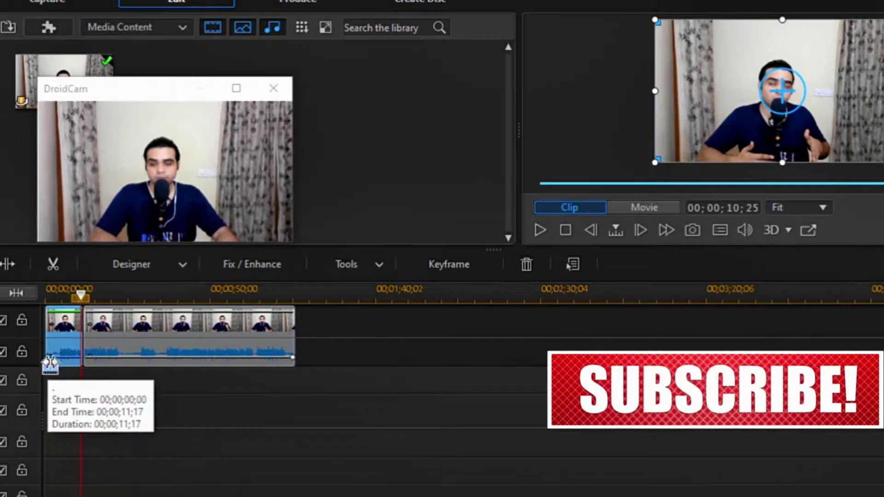
Play the movie across the join between the two clips to check the cut
drag(81, 297, 61, 297)
click(538, 229)
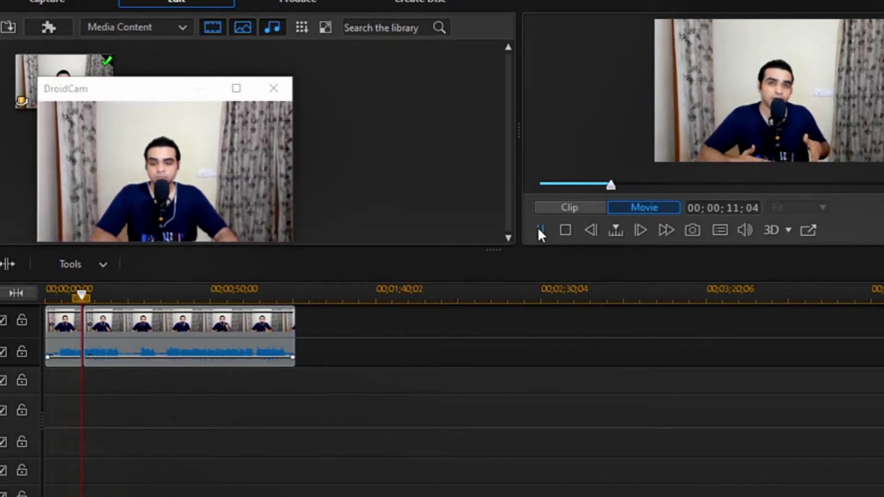
click(539, 229)
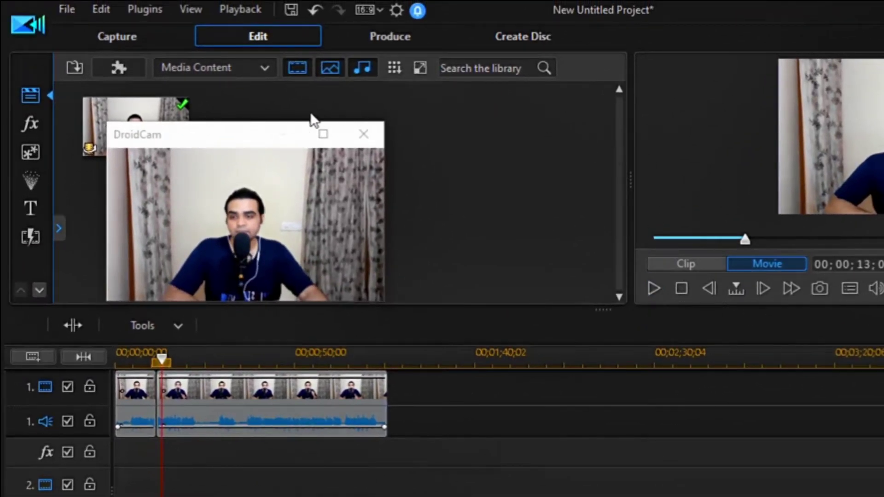
Open the transition library and move the DroidCam window clear of the transition thumbnails
drag(234, 134, 268, 124)
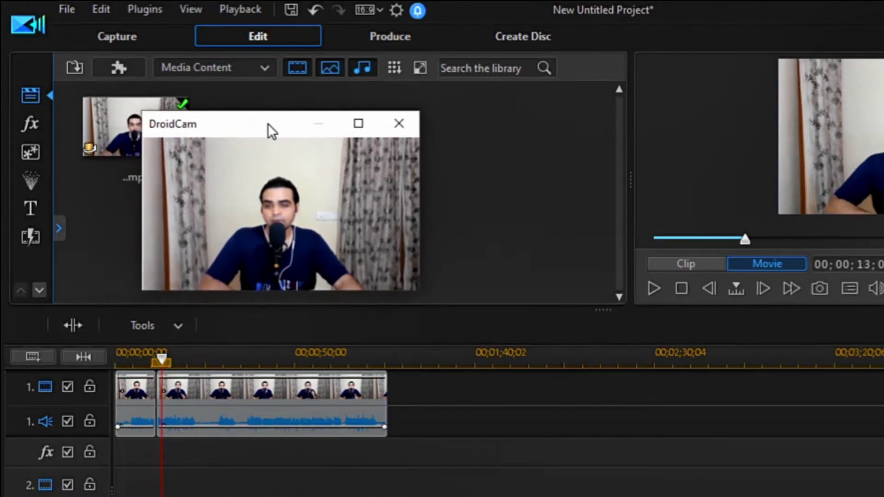
click(35, 237)
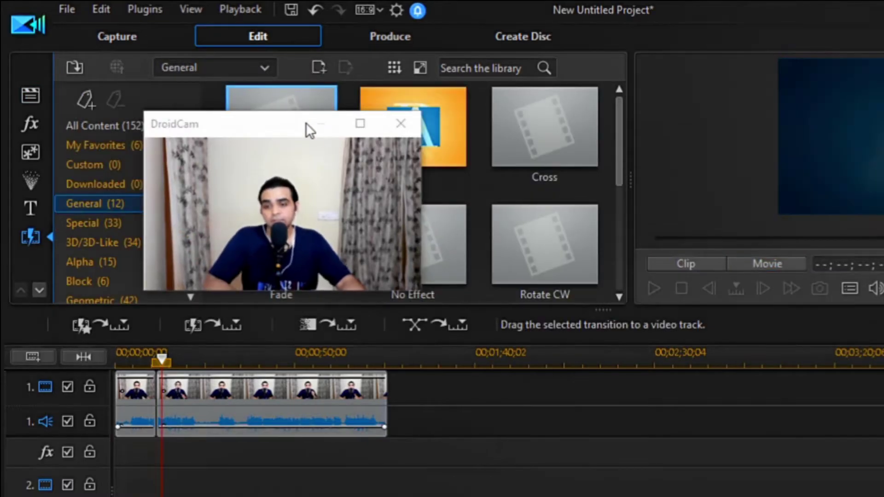
click(261, 119)
drag(260, 119, 710, 122)
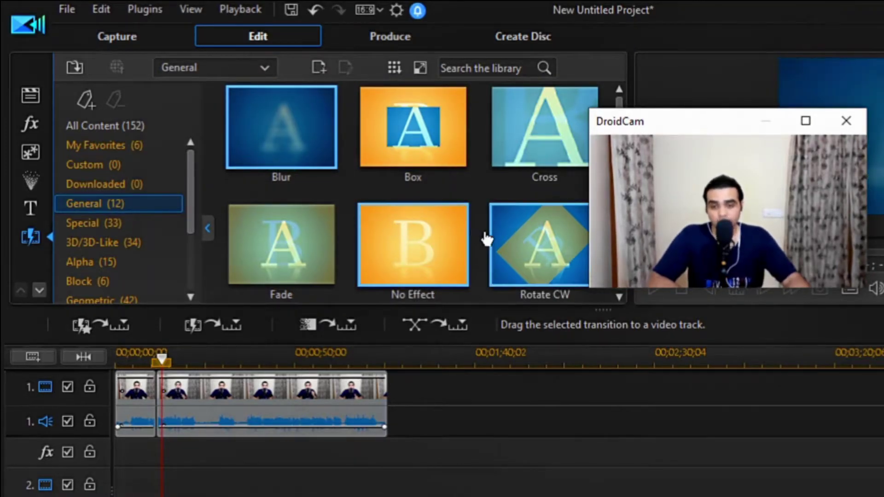
Add the Rotate CW transition between the two clips on track 1 and select it
drag(554, 256, 239, 358)
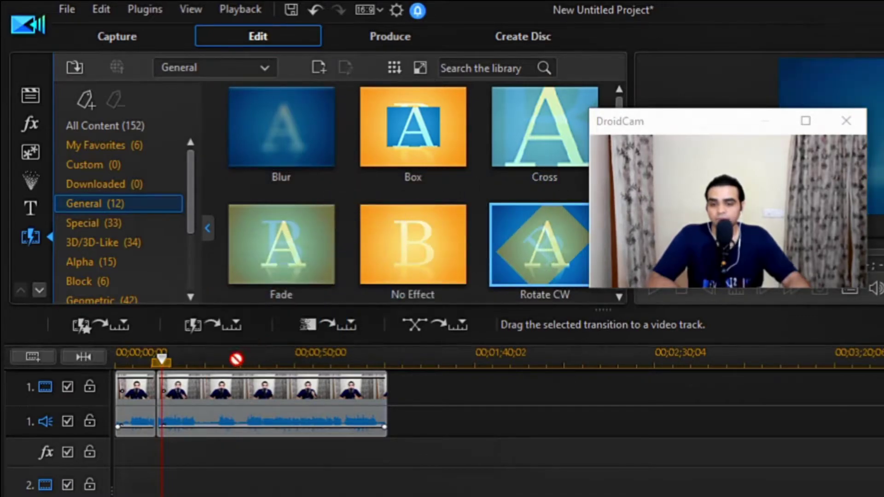
drag(156, 394, 155, 395)
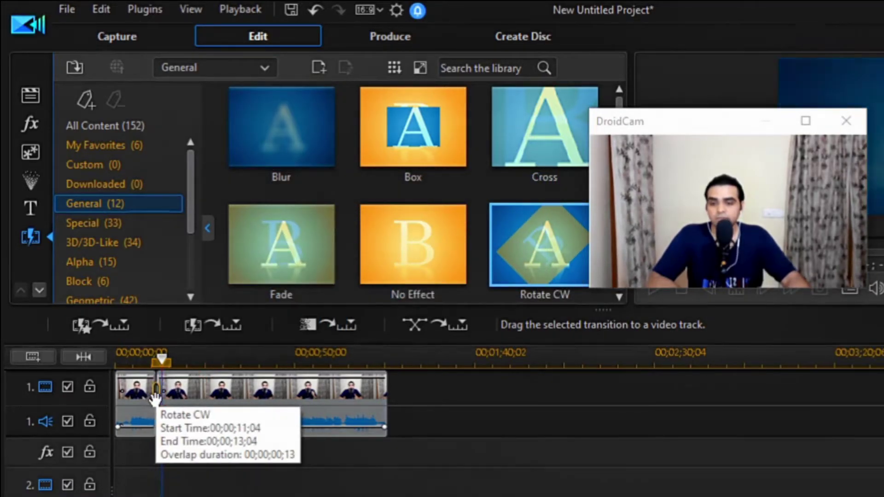
drag(154, 398, 156, 399)
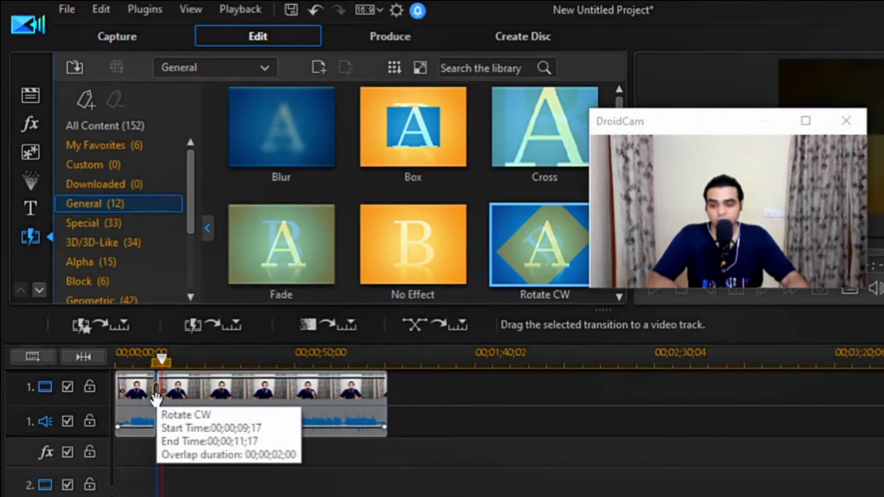
click(157, 399)
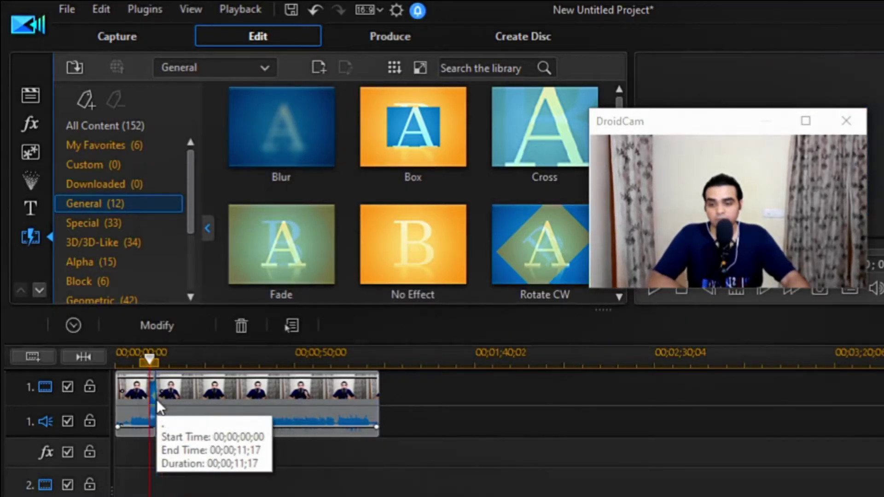
Move the DroidCam window away from the preview and magnify the timeline around the Rotate CW transition
drag(699, 130, 192, 160)
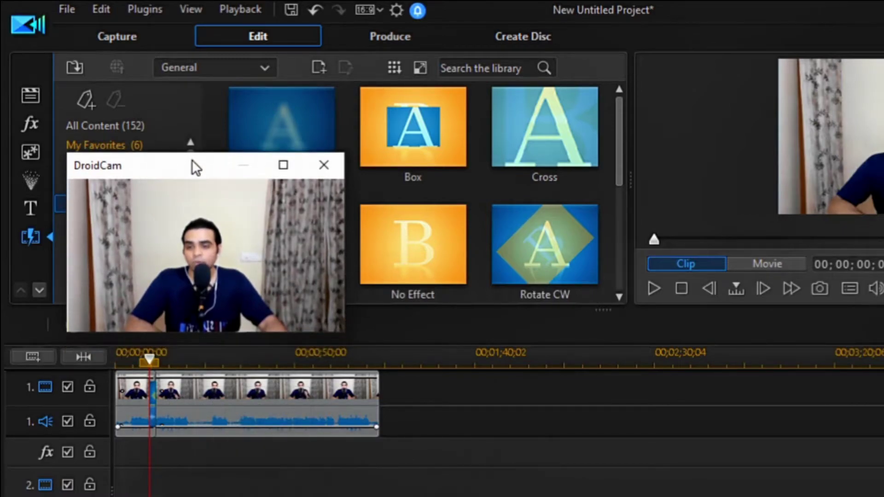
drag(176, 365, 876, 366)
scroll(551, 420, up, 5)
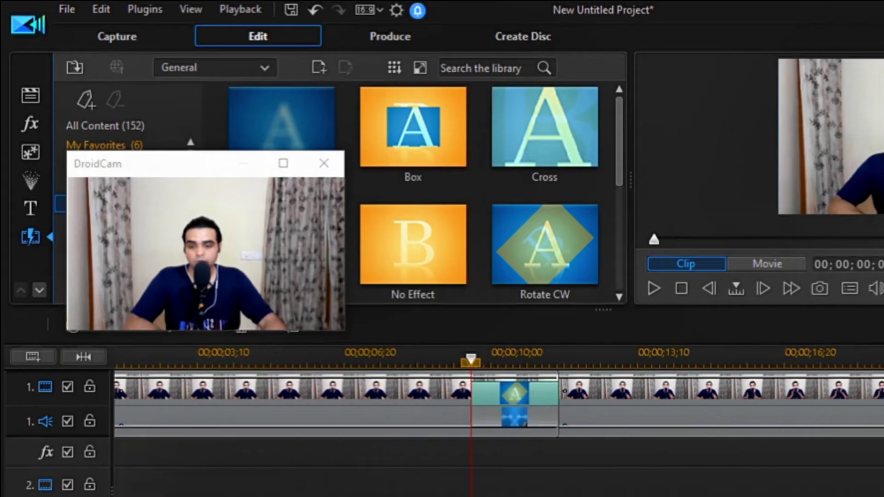
Compress the timeline scale and play the movie from just before the Rotate CW transition to preview how it blends the two clips
drag(737, 361, 305, 365)
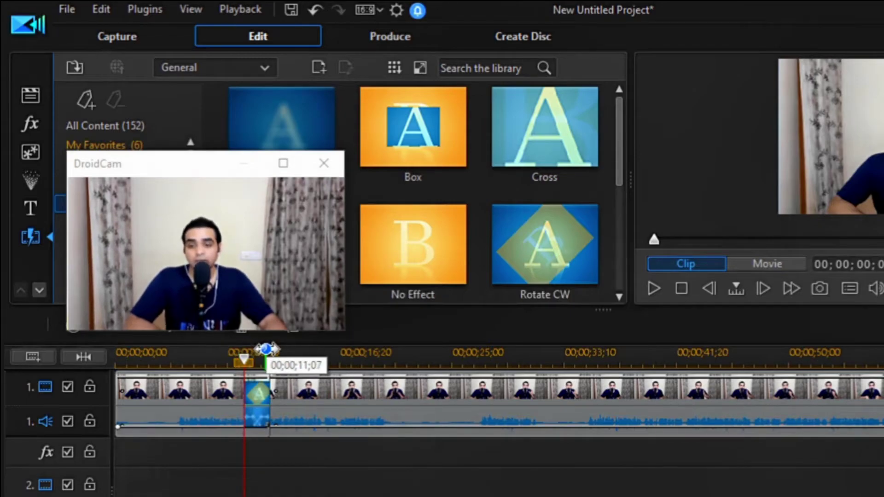
drag(245, 364, 239, 363)
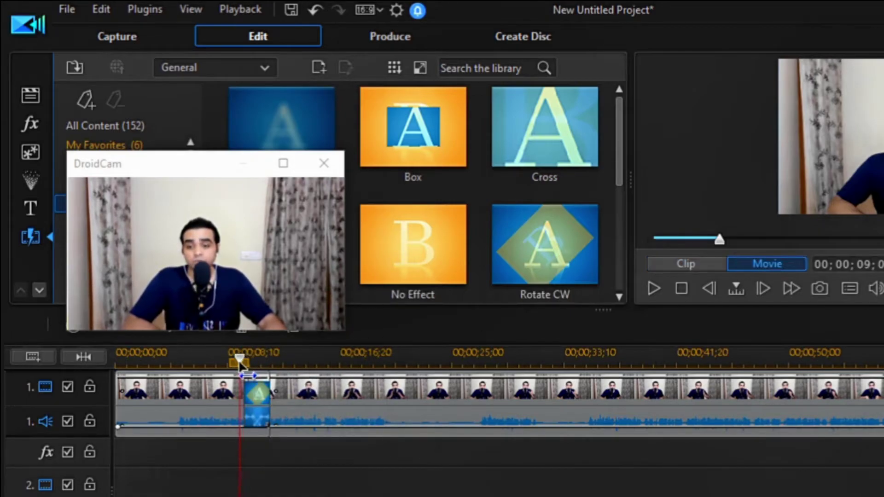
click(237, 384)
click(700, 474)
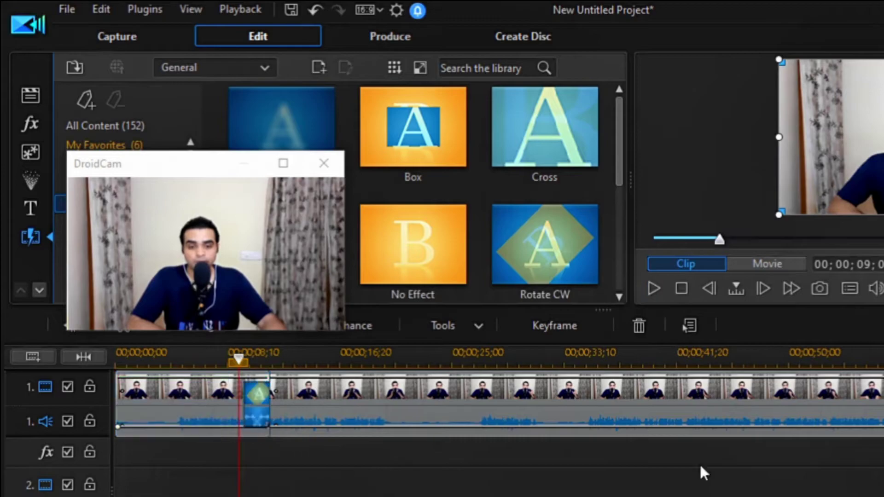
key(space)
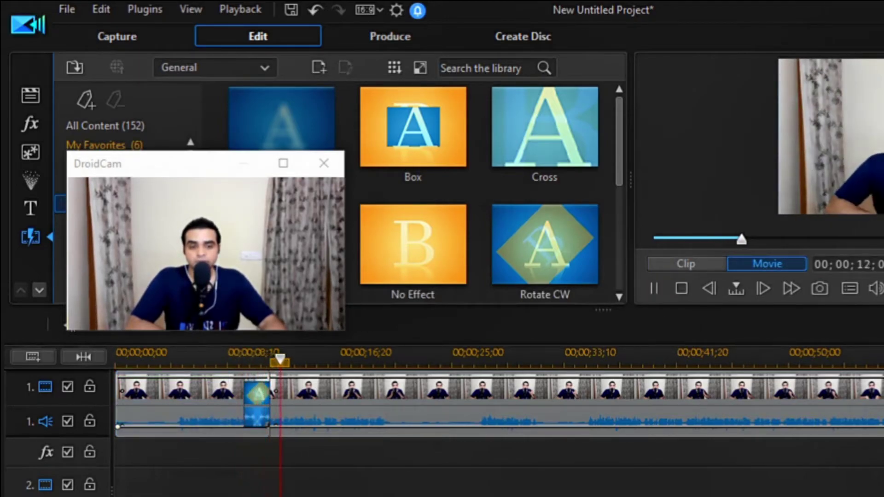
click(651, 293)
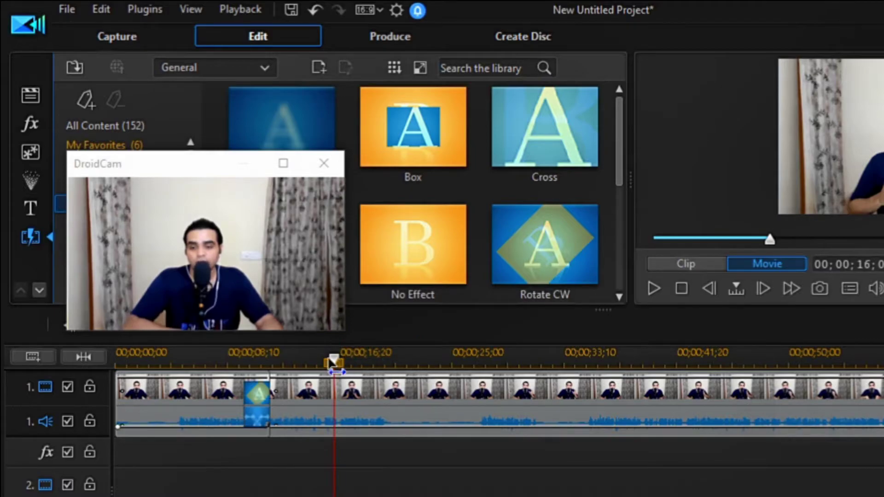
drag(241, 368, 244, 371)
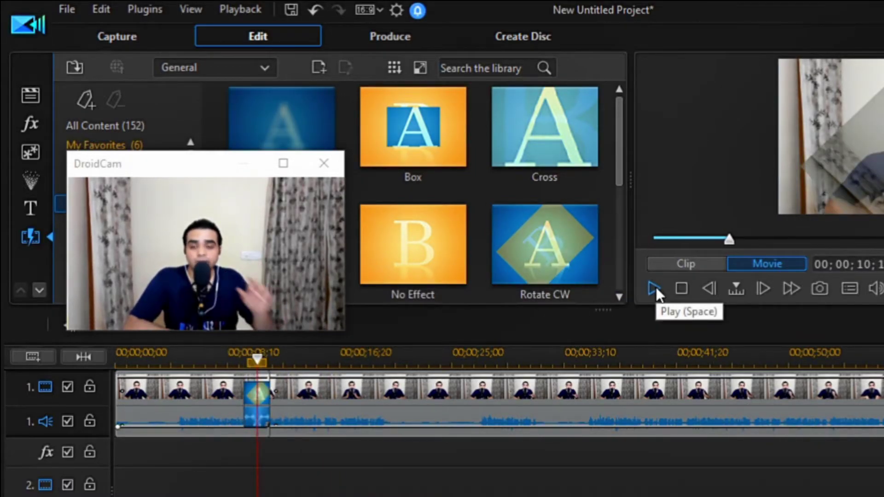
Open the settings of the Rotate CW transition on track 1 and set its transition behavior to Cross
drag(215, 170, 267, 203)
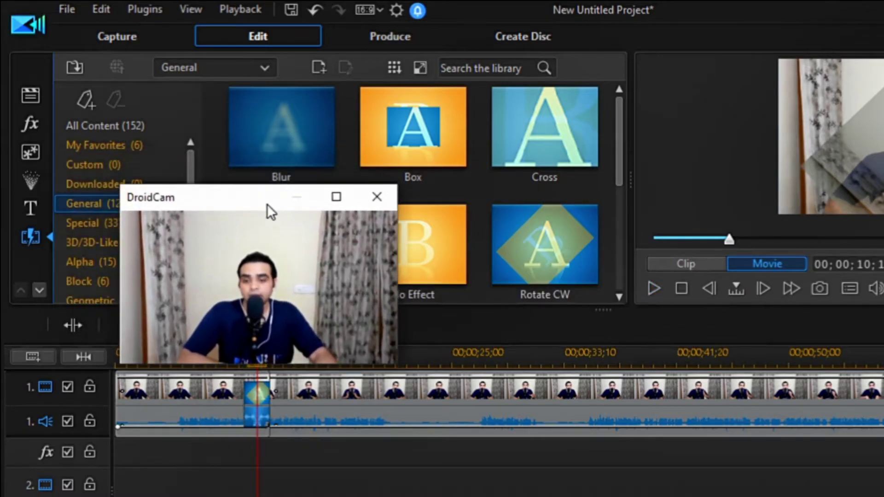
right_click(261, 411)
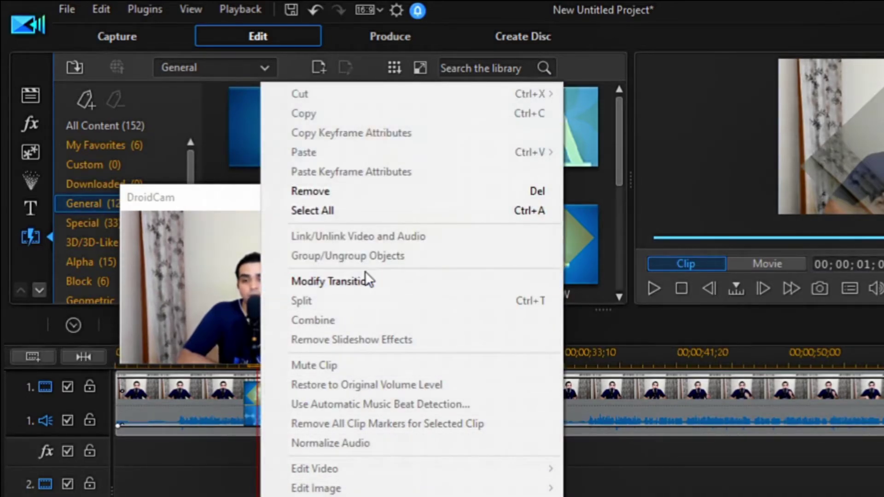
click(408, 279)
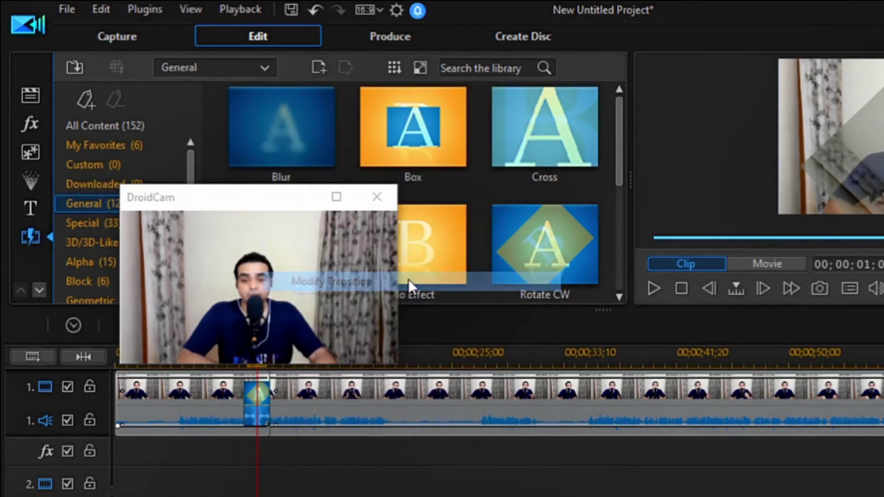
drag(240, 207, 746, 115)
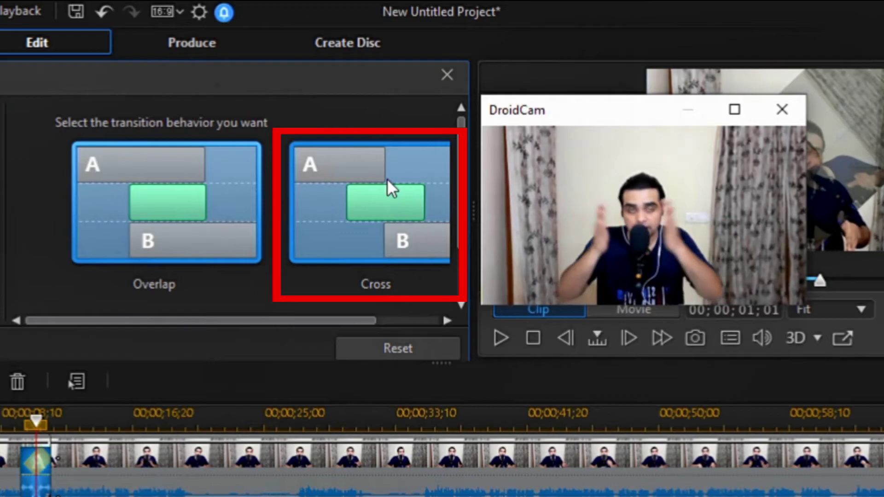
click(353, 186)
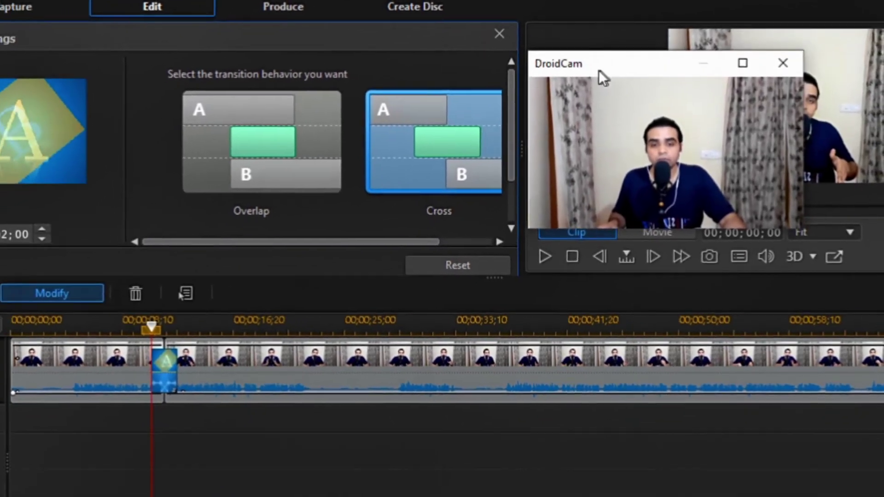
Clear the DroidCam window from the preview and play the movie across the Rotate CW transition to check its Cross behavior
drag(596, 87, 22, 114)
drag(180, 304, 174, 304)
click(166, 334)
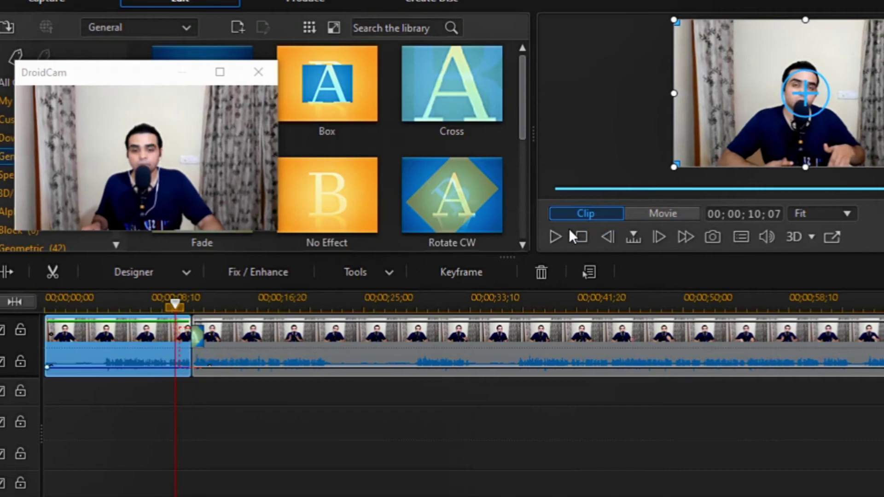
click(555, 237)
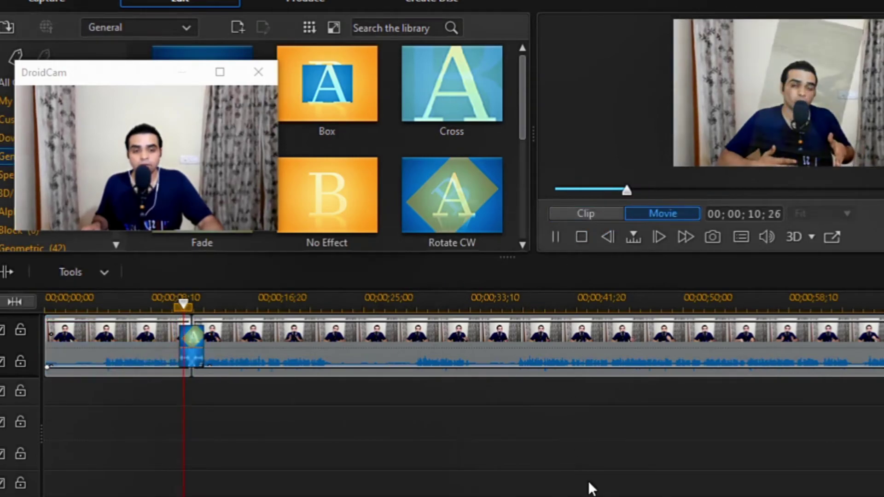
click(557, 238)
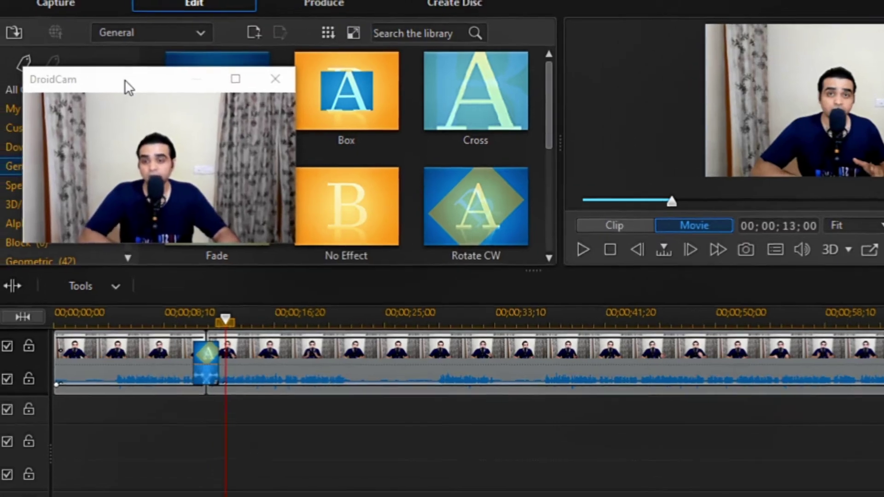
Move the DroidCam window out of the way and open the Editing section of the program preferences
drag(128, 76, 127, 37)
drag(277, 106, 203, 41)
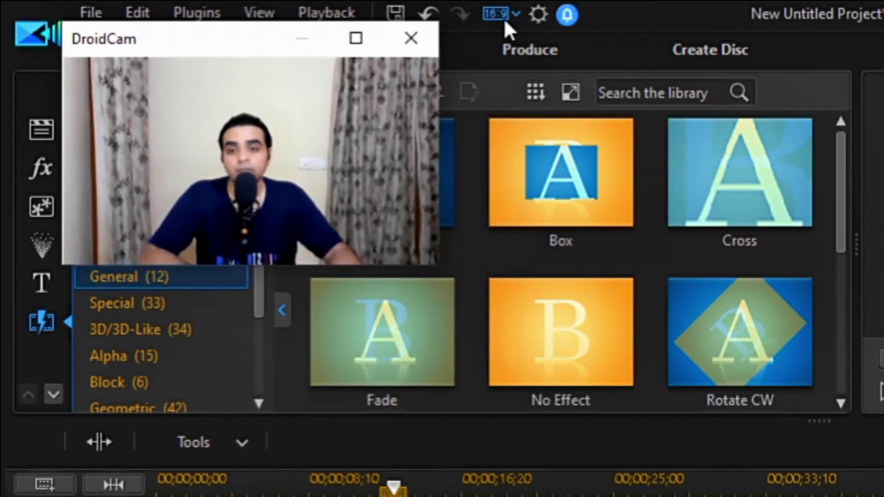
click(540, 17)
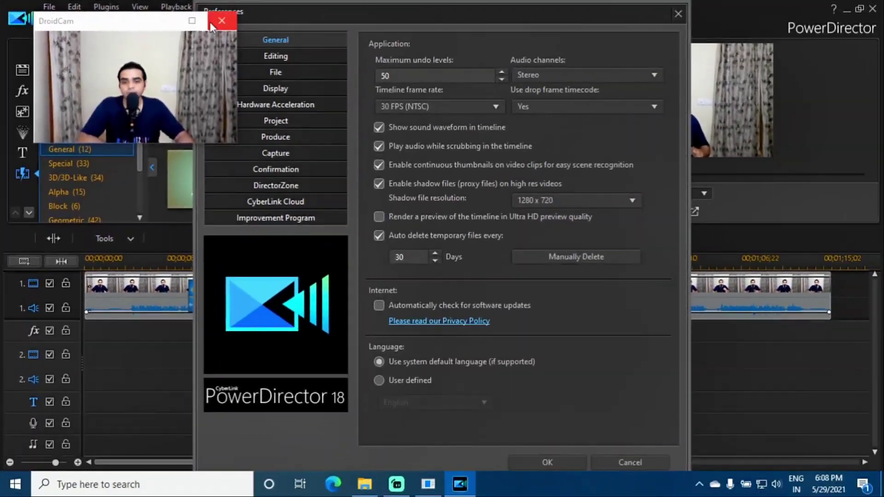
drag(138, 29, 109, 44)
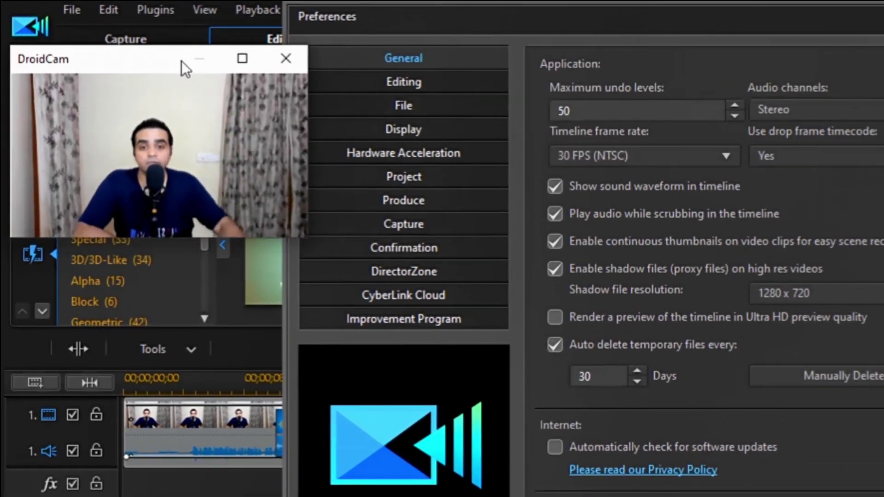
click(392, 87)
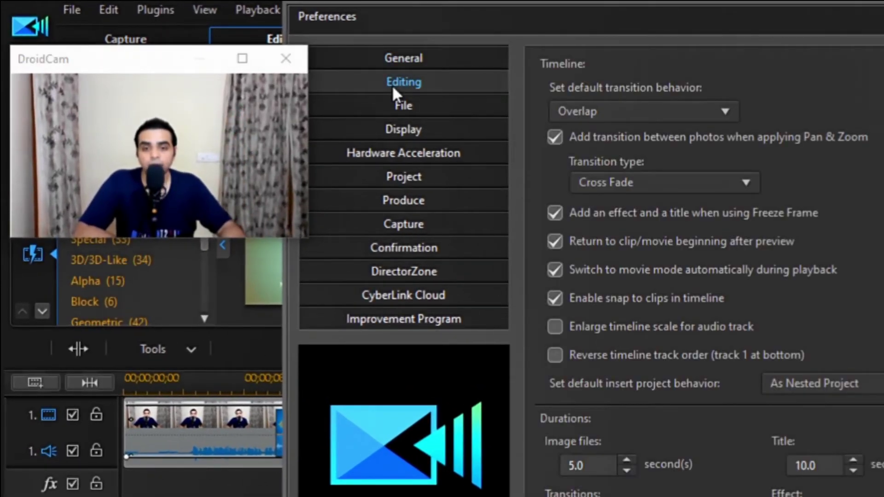
Set the default transition behavior to Cross and apply the preferences, keeping the DroidCam window clear of the options
drag(151, 69, 883, 68)
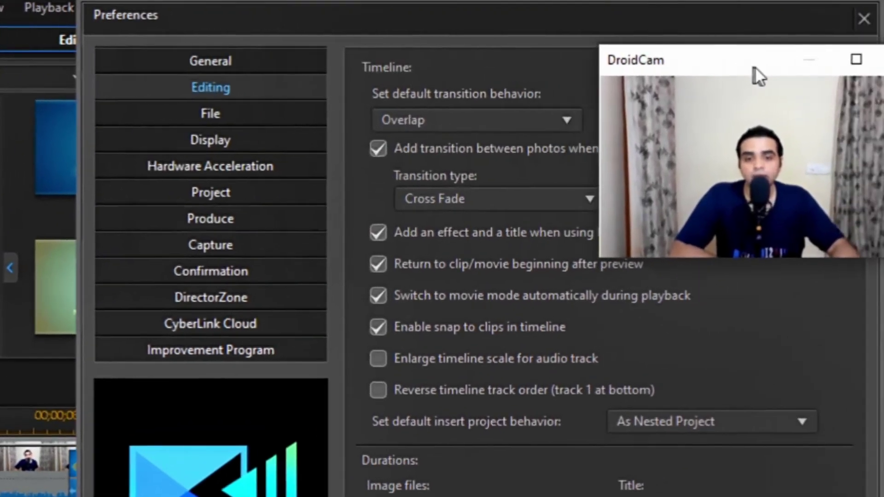
drag(656, 70, 696, 70)
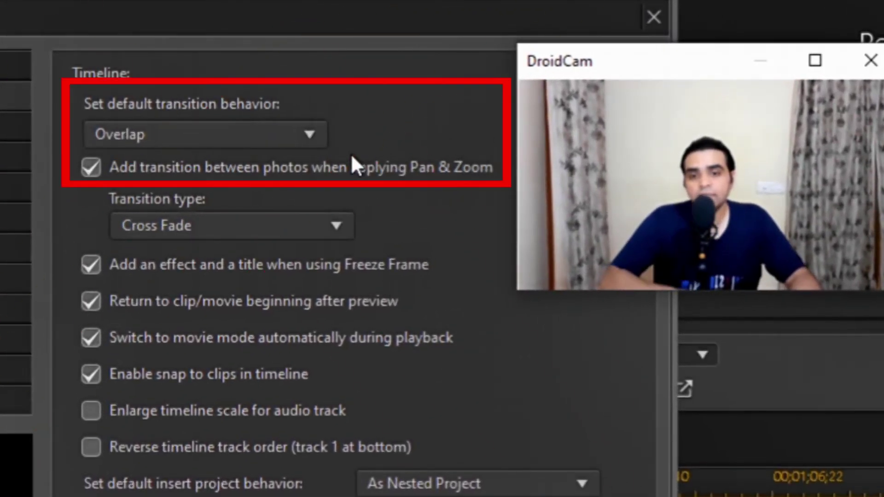
click(310, 137)
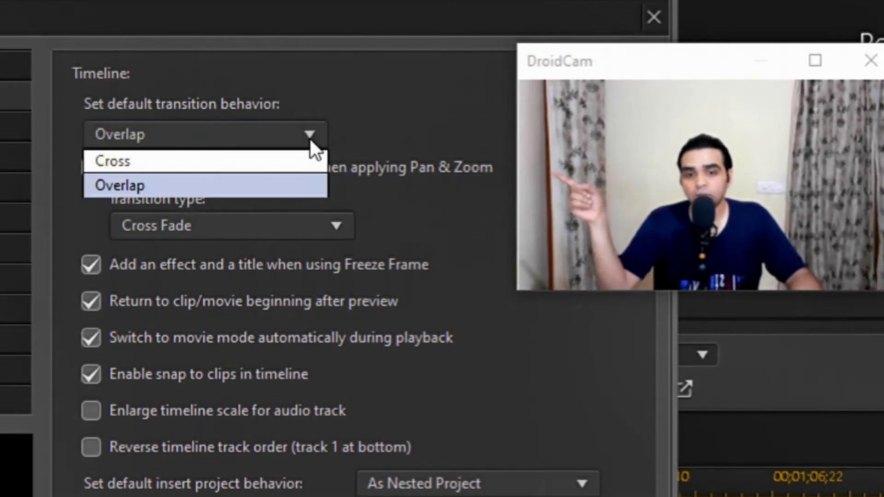
click(291, 166)
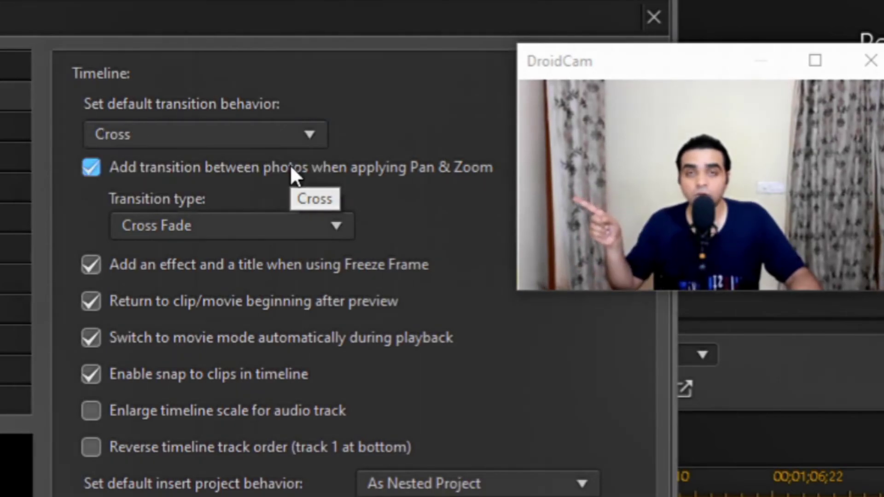
drag(661, 58, 745, 466)
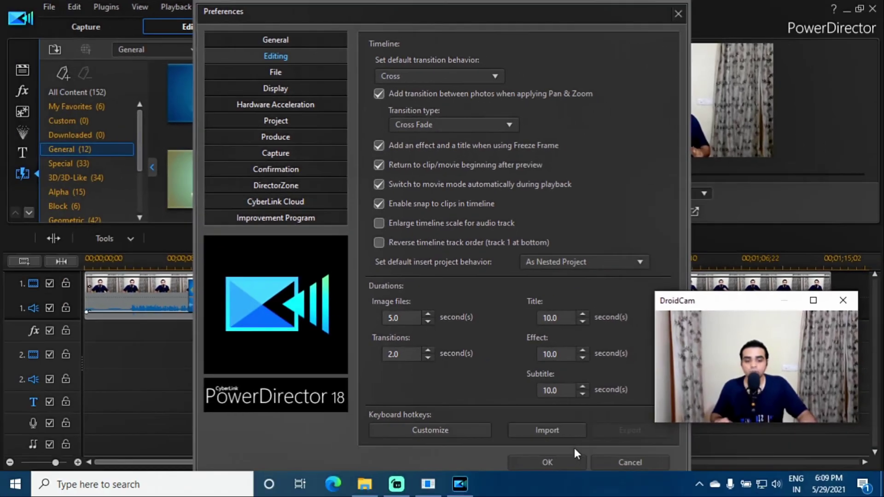
click(555, 463)
Replace the Rotate CW transition between the two clips on track 1 with the Box transition, keeping the DroidCam window clear
drag(715, 309, 485, 169)
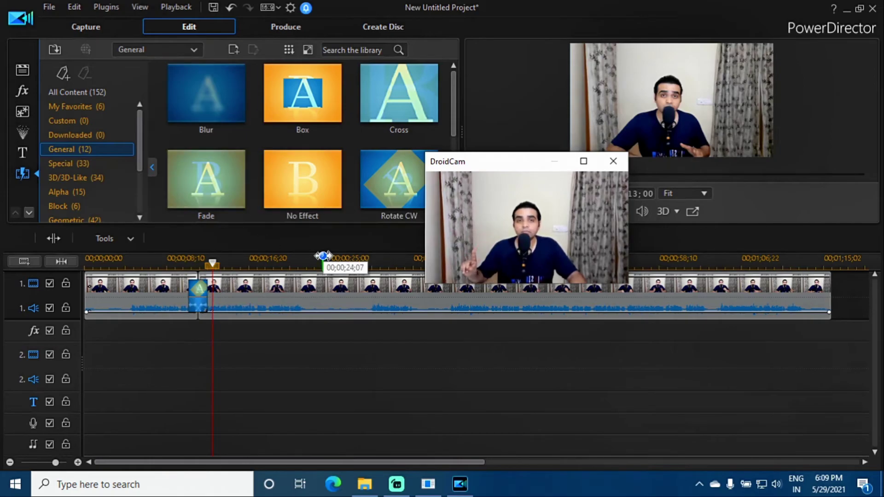
click(199, 292)
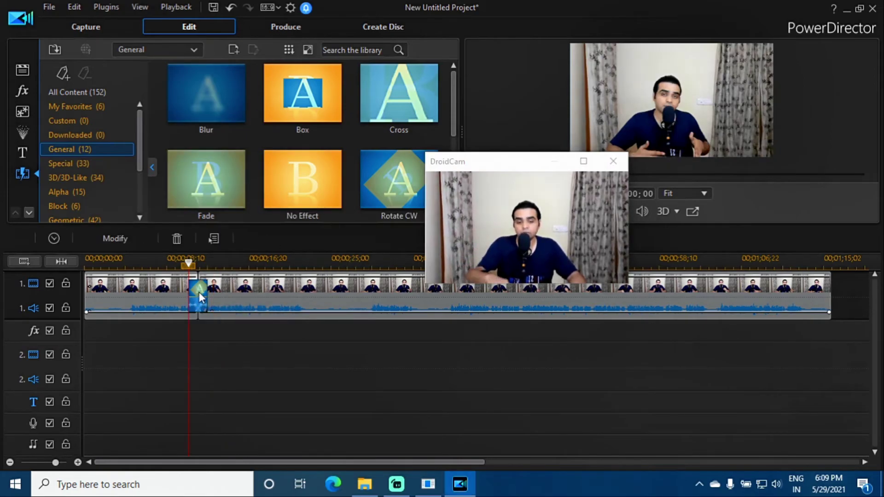
key(Delete)
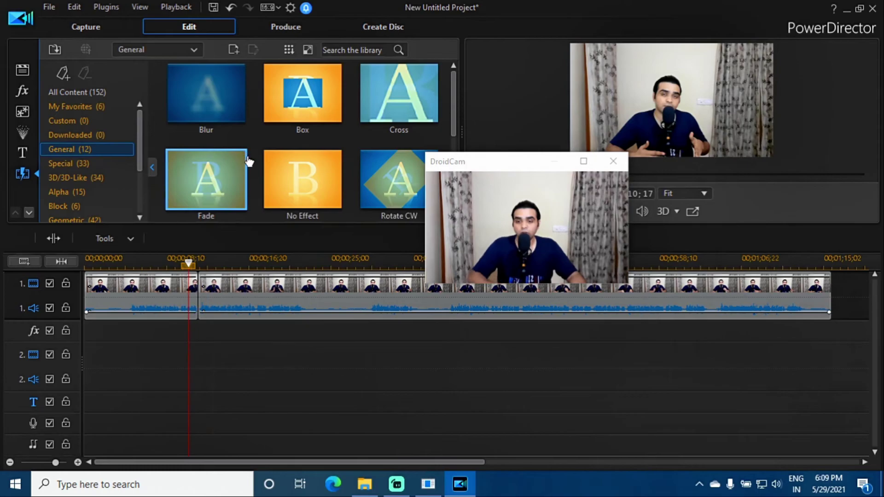
drag(316, 105, 203, 292)
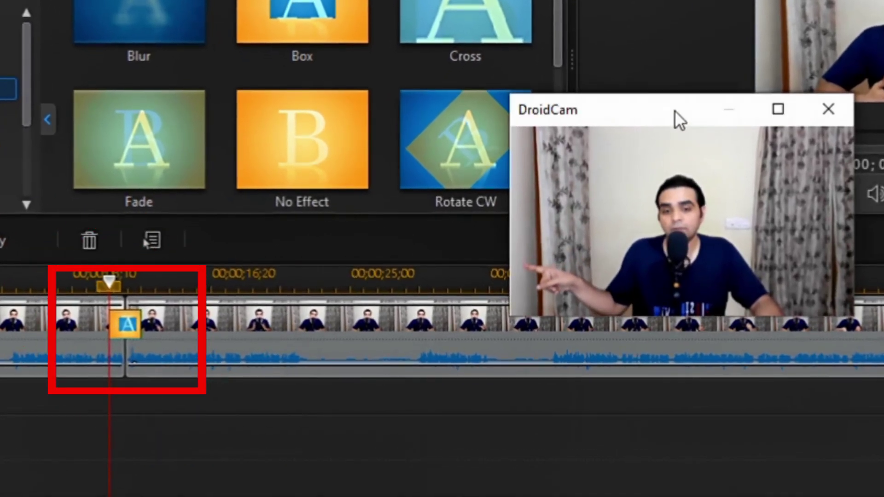
drag(632, 131, 425, 231)
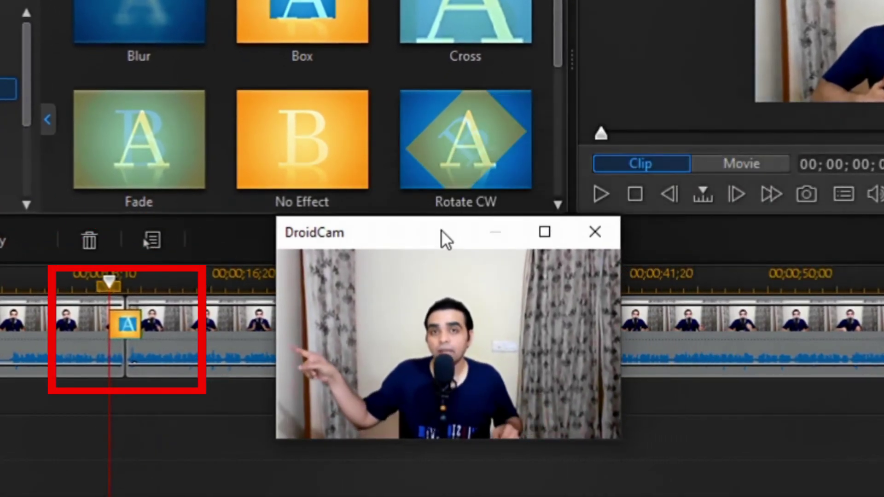